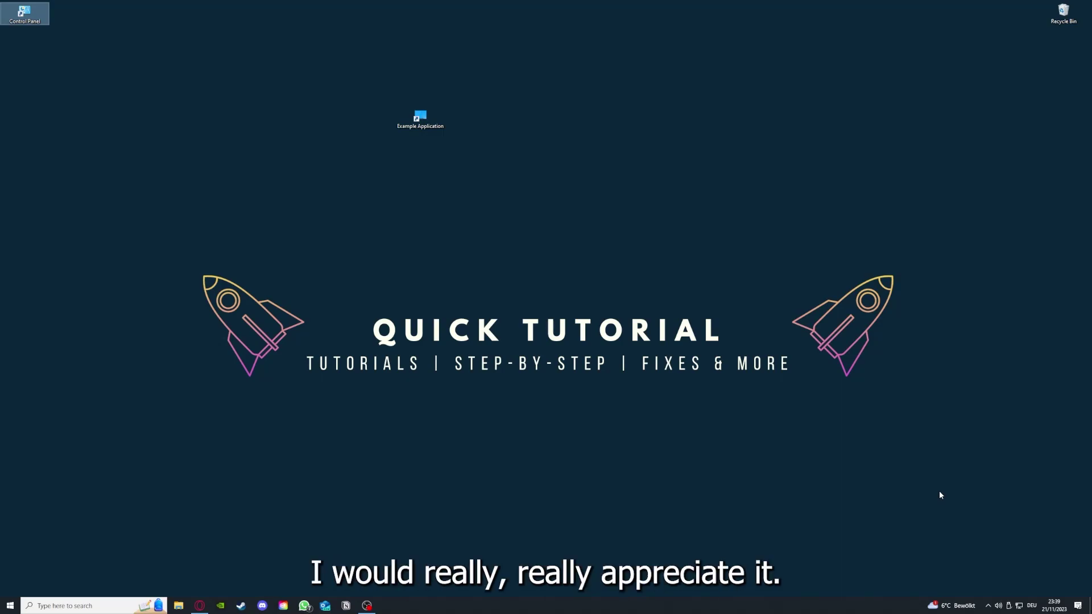
- Clear the Control Panel shortcut selection and select the Example Application shortcut on the desktop
left_click(775, 409)
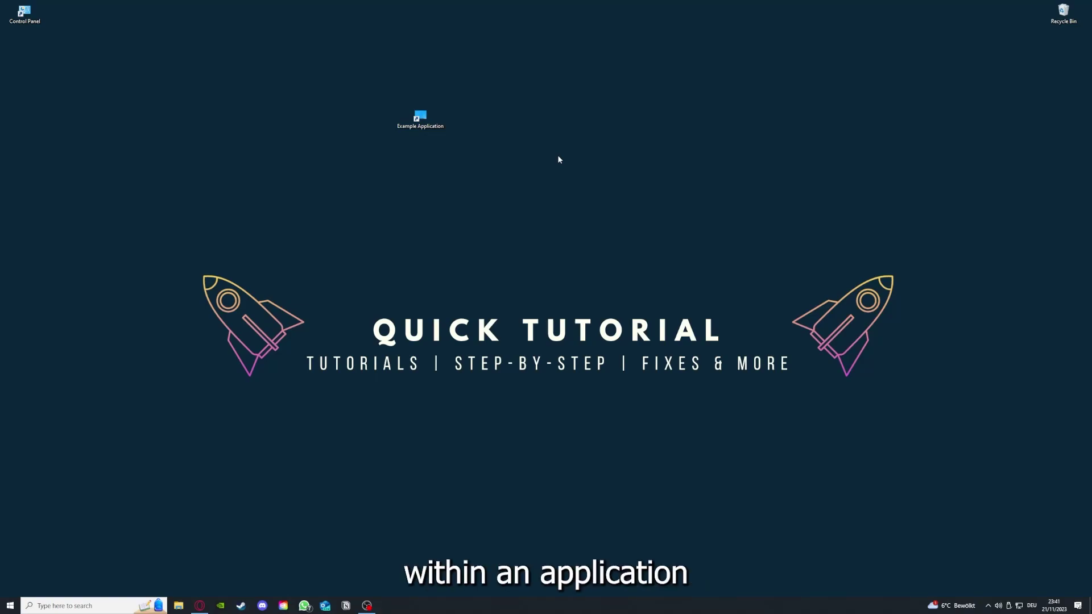
left_click_drag(143, 213, 923, 454)
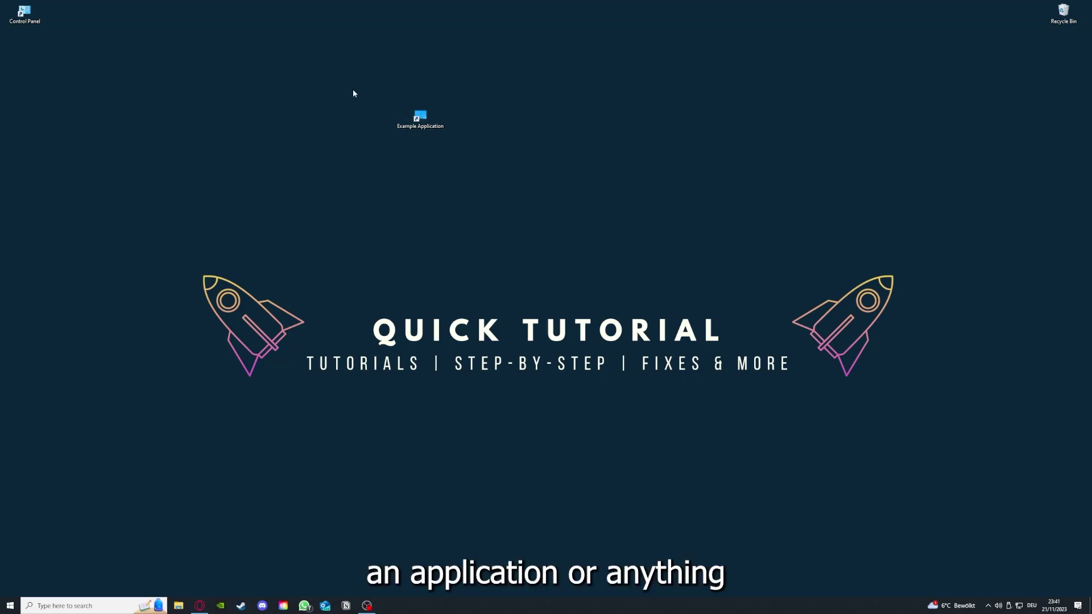
left_click_drag(143, 212, 923, 462)
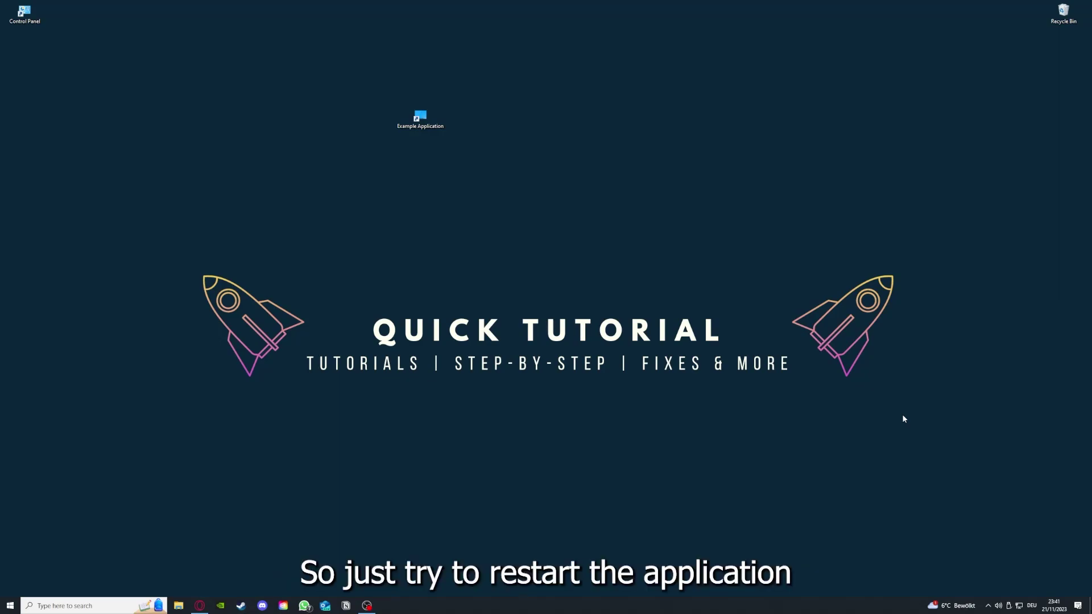
left_click(421, 118)
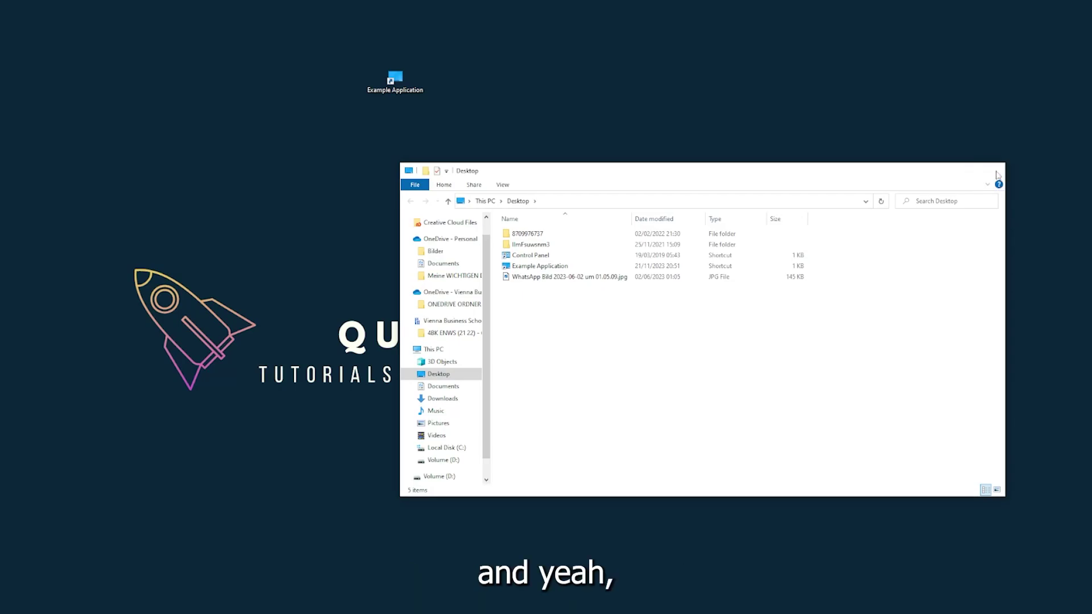
- Close the Desktop folder window and end the Task Manager task from Task Manager's apps list
left_click(993, 171)
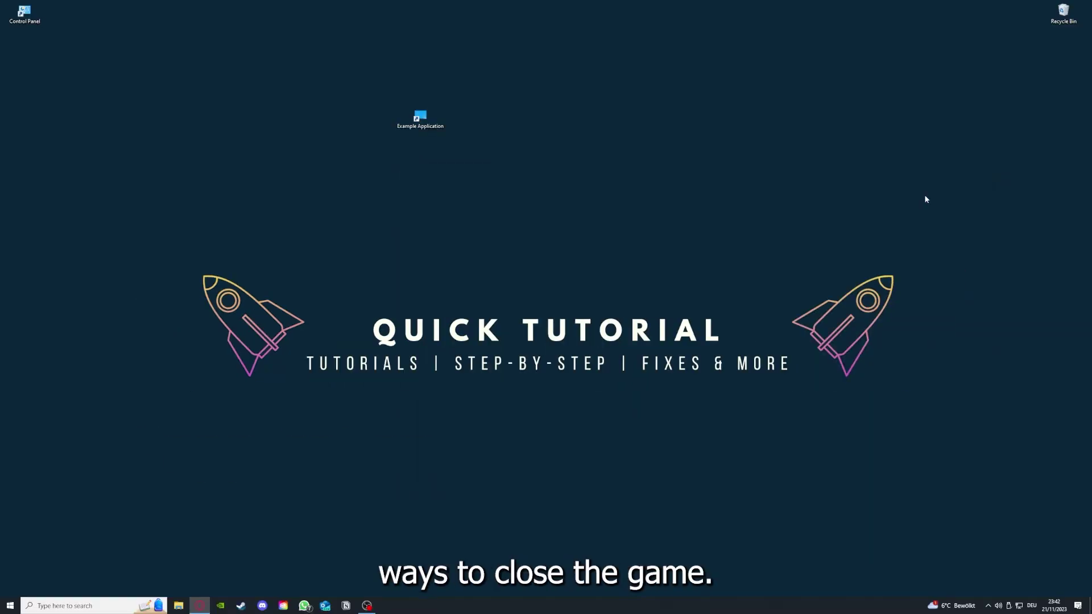
right_click(409, 607)
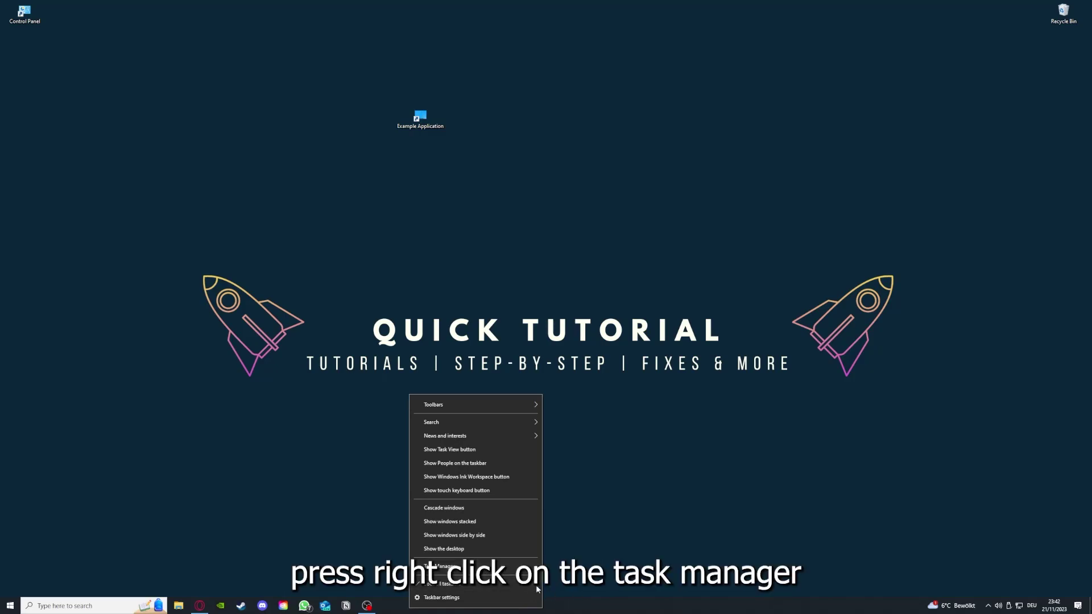
left_click(489, 568)
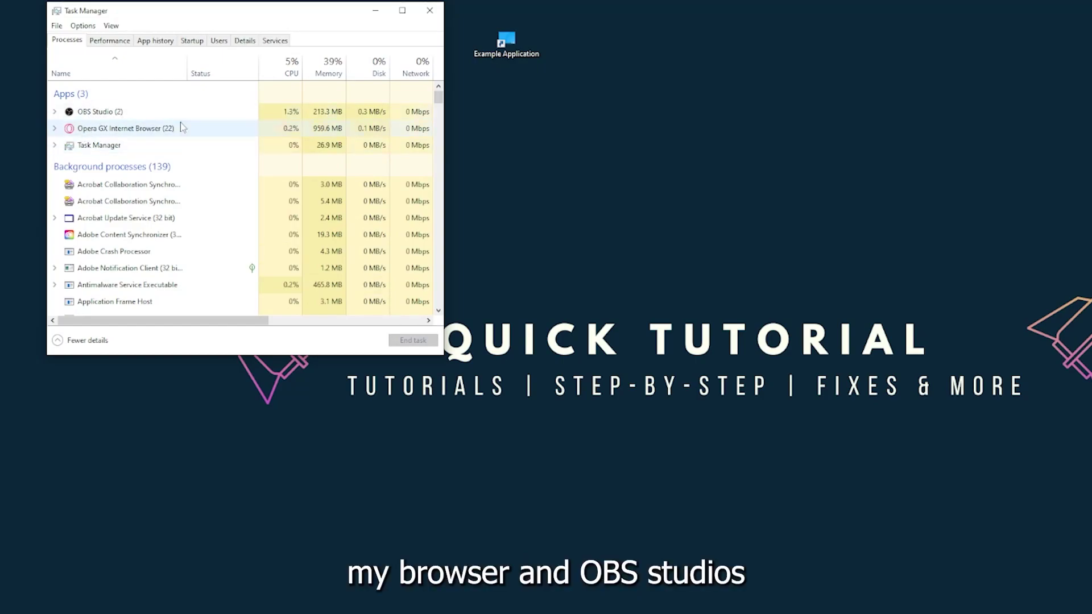
left_click(205, 149)
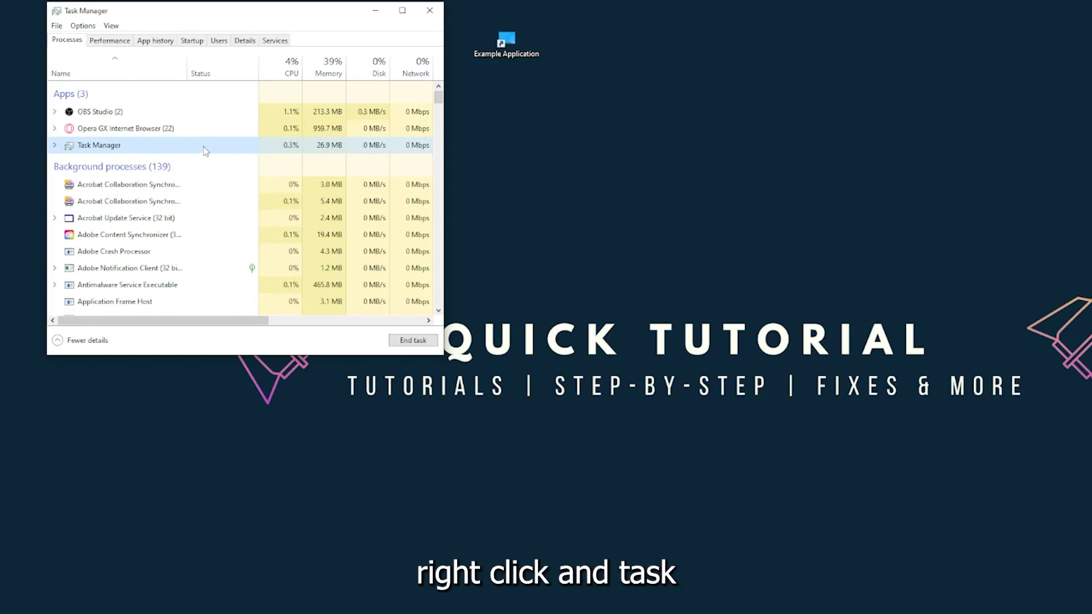
left_click(406, 344)
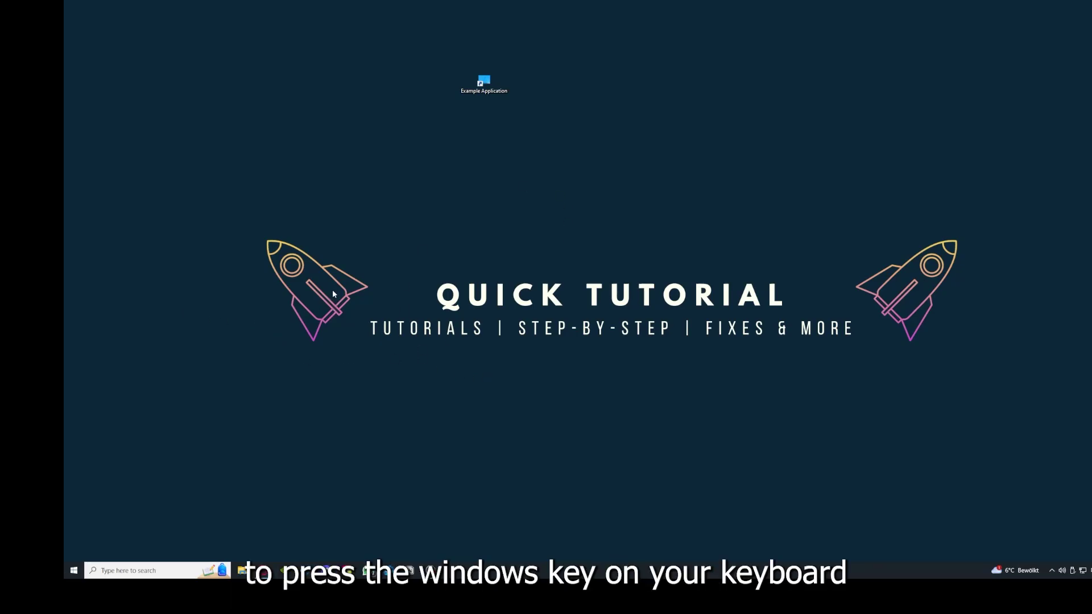
key("super")
key("super")
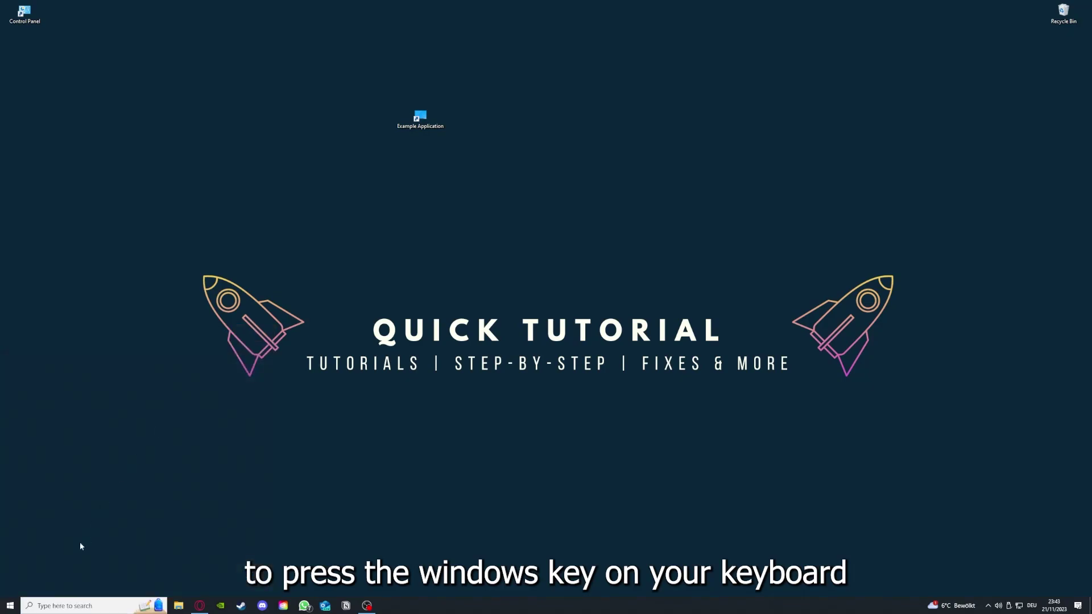
left_click(12, 600)
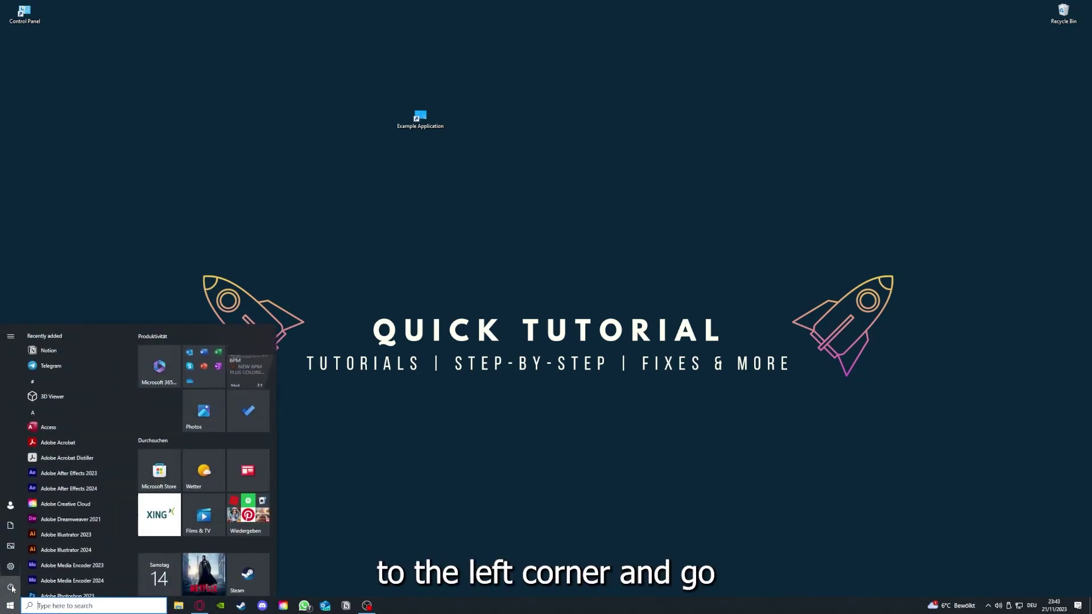
mouse_move(12, 588)
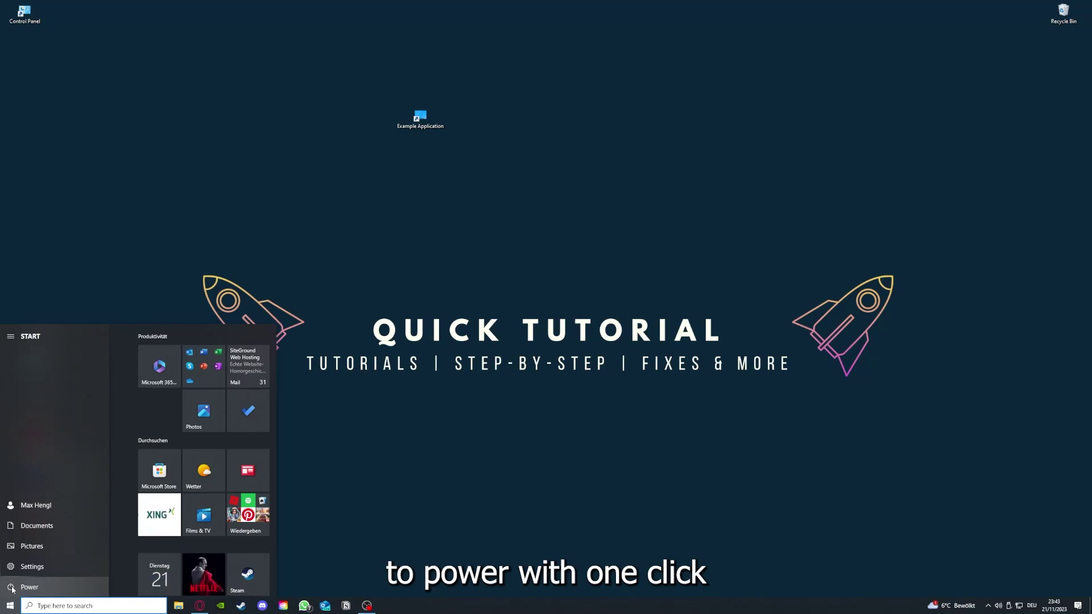
left_click(12, 588)
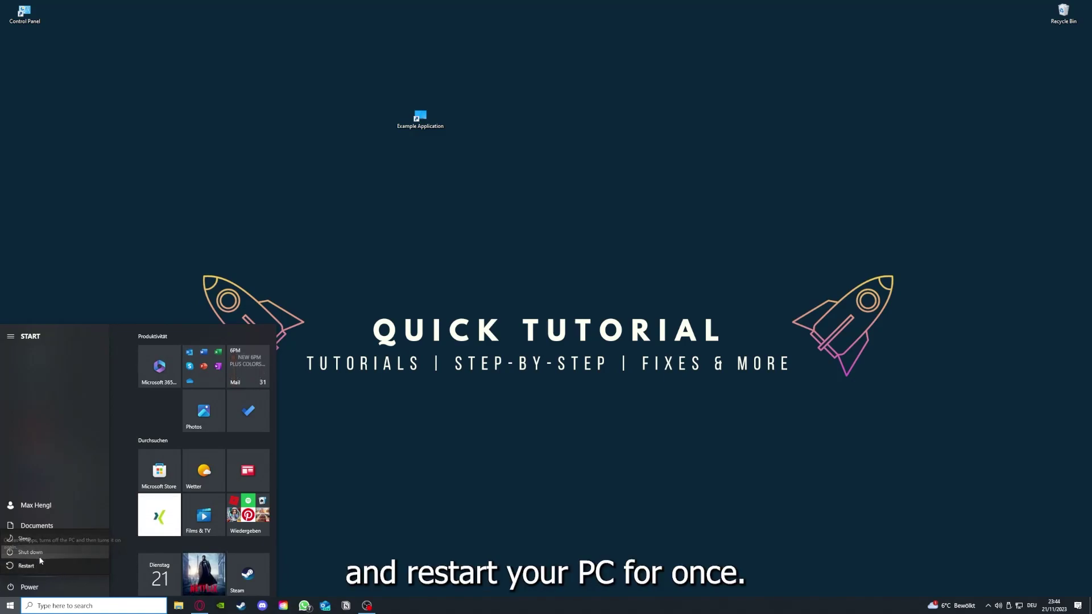
left_click(431, 436)
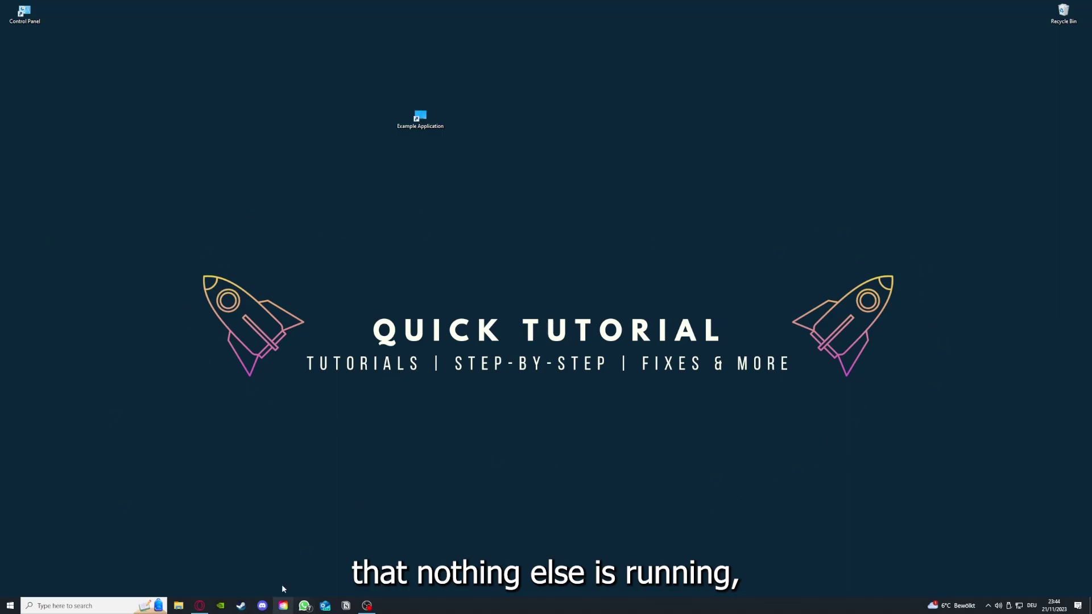
- Launch Task Manager from the taskbar menu and view its Startup tab list of apps
right_click(421, 606)
left_click(449, 563)
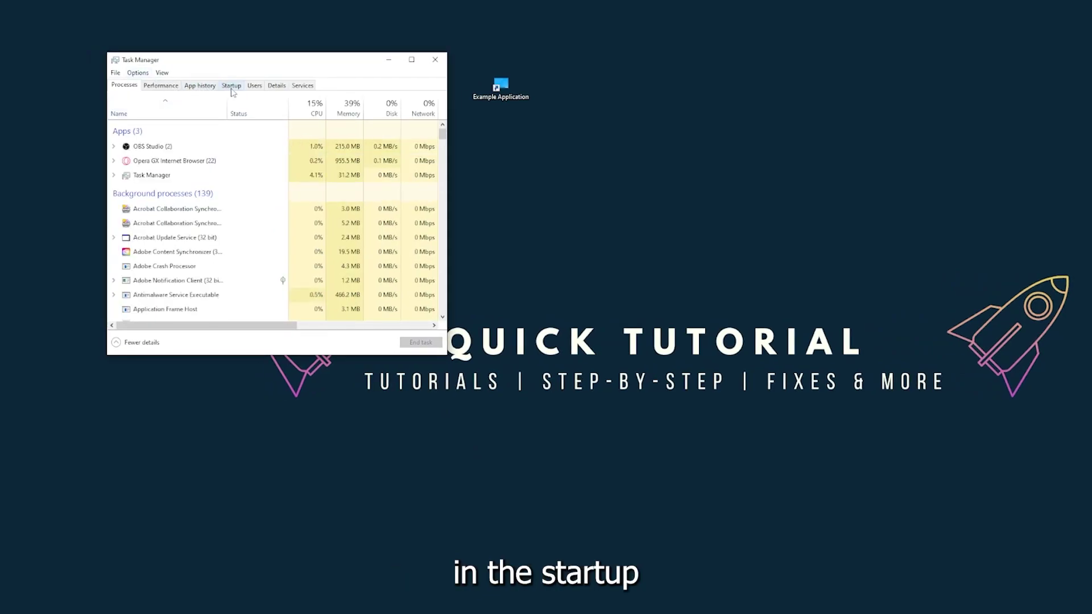
left_click(231, 86)
scroll(244, 227, "down", 3)
scroll(239, 256, "up", 3)
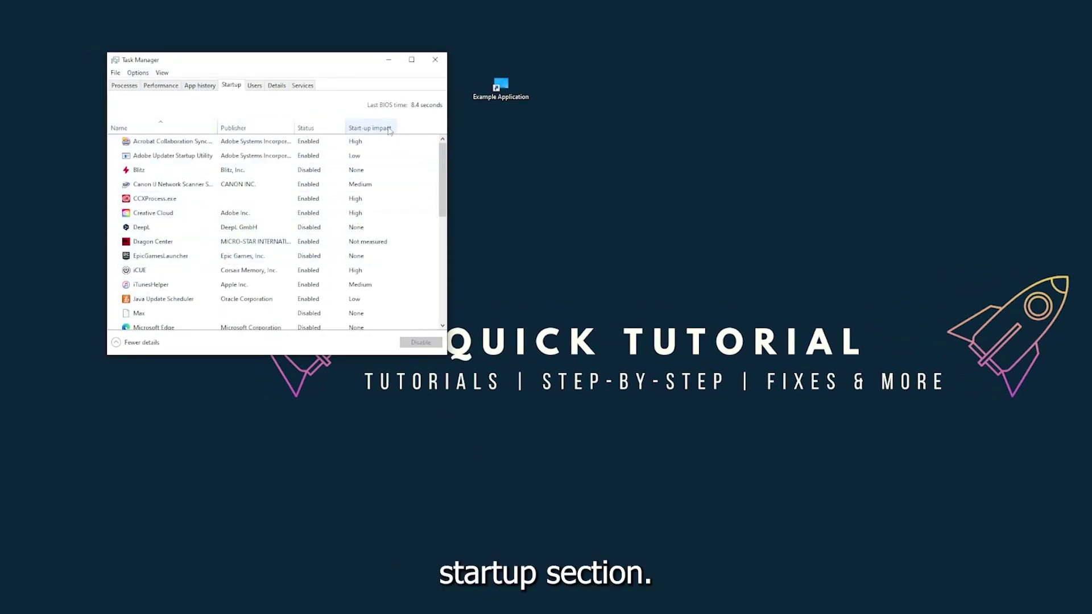
right_click(440, 606)
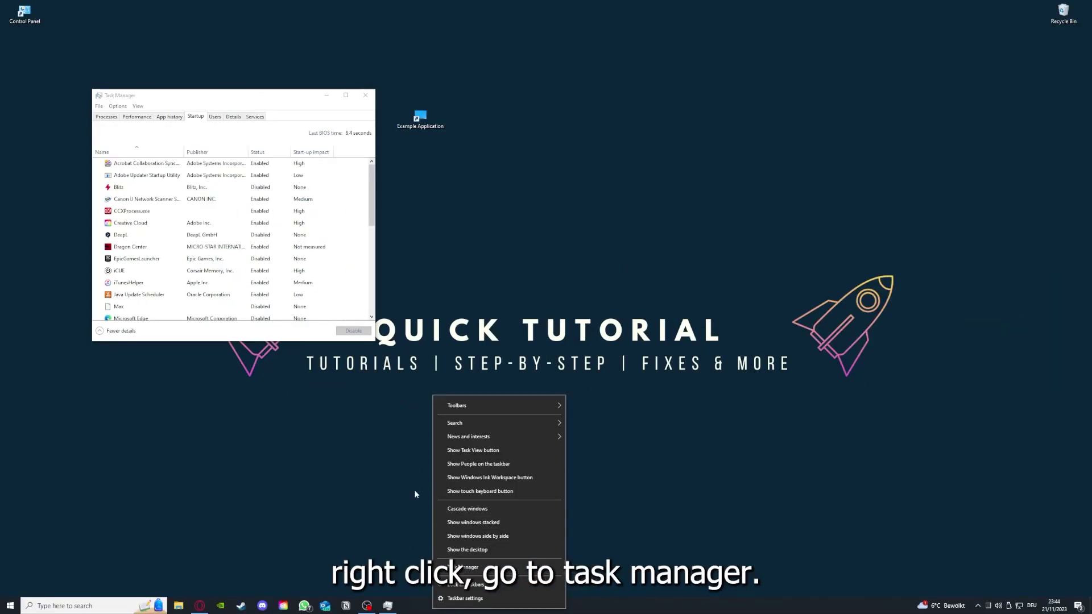
- Maximize Task Manager and review Acrobat, CCXProcess, OneDrive, SharePoint, Phone Link and iTunesHelper startup entries
left_click(466, 567)
left_click(346, 95)
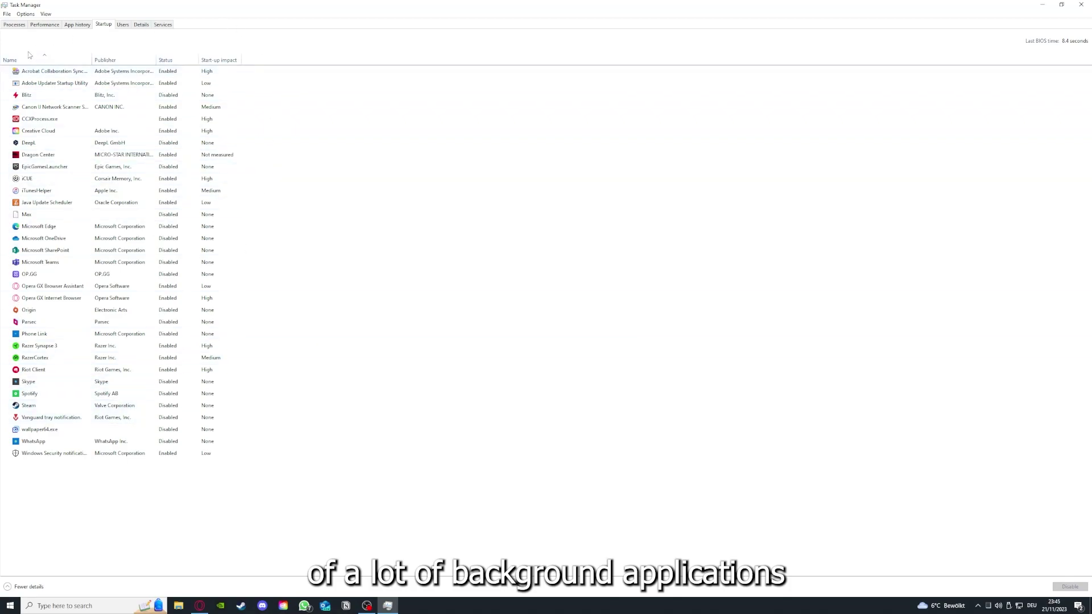
right_click(177, 72)
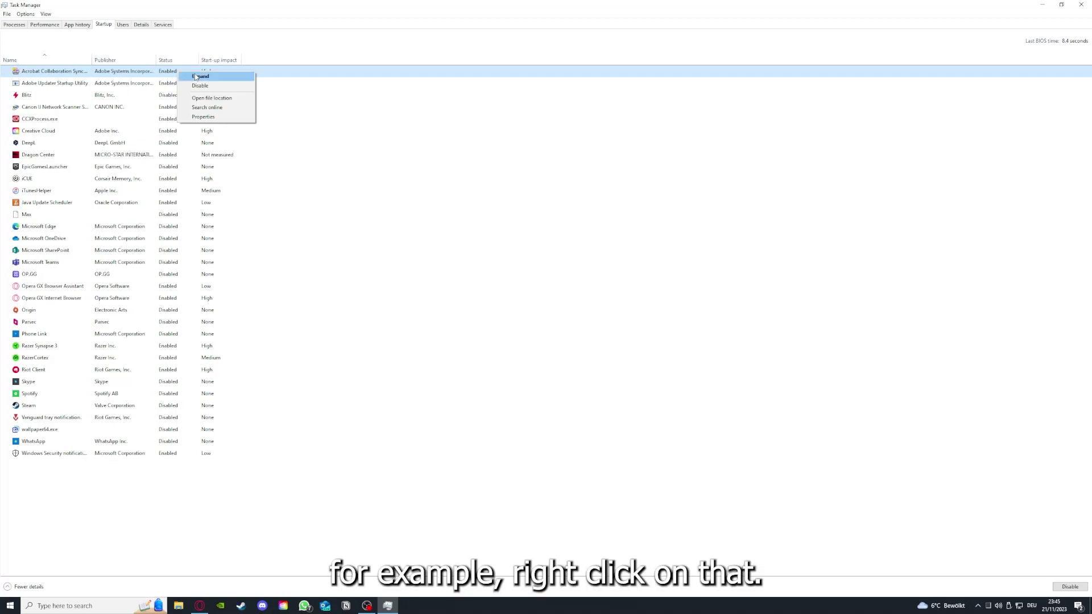
left_click(382, 119)
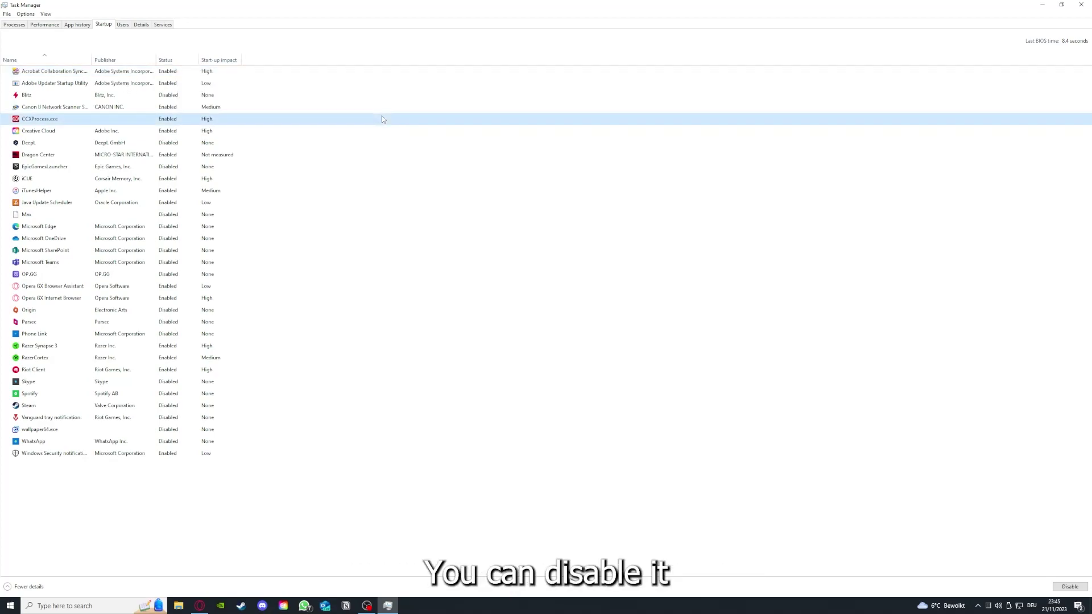
left_click(571, 239)
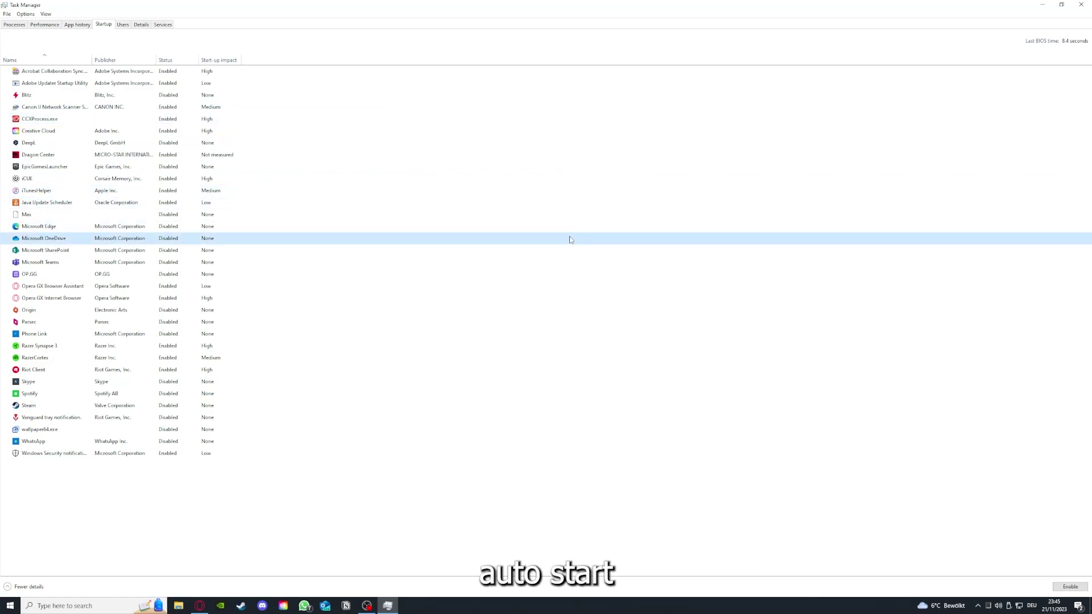
left_click(68, 72)
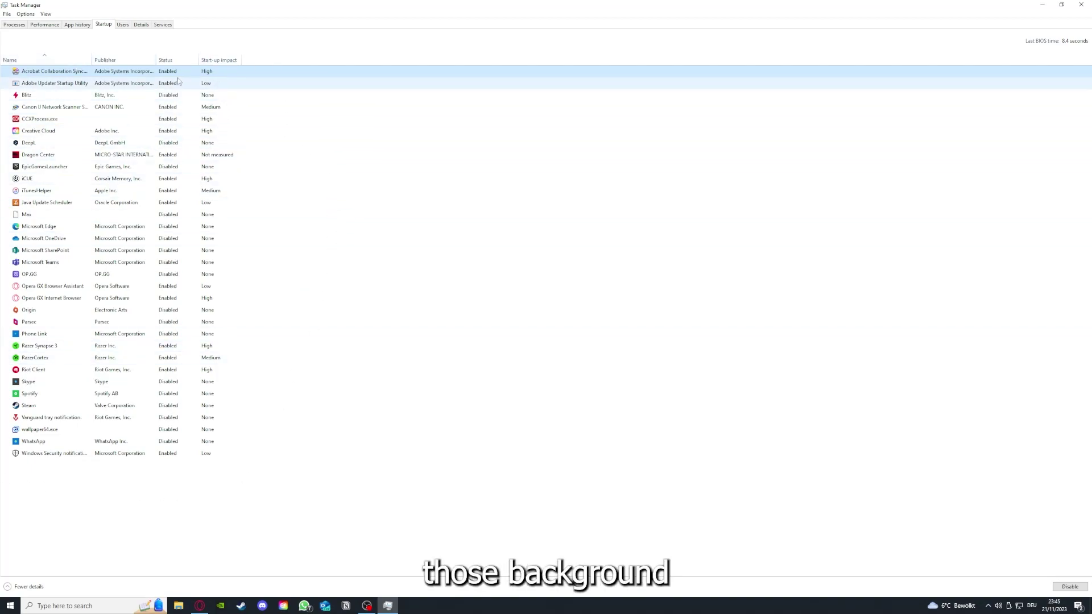
right_click(267, 250)
left_click(304, 336)
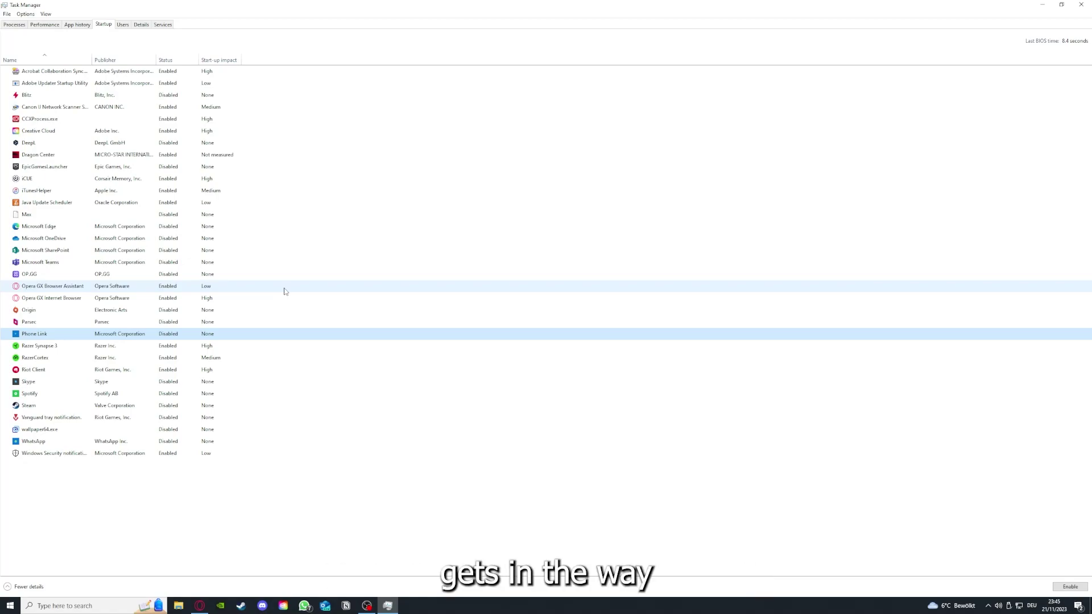
left_click(239, 197)
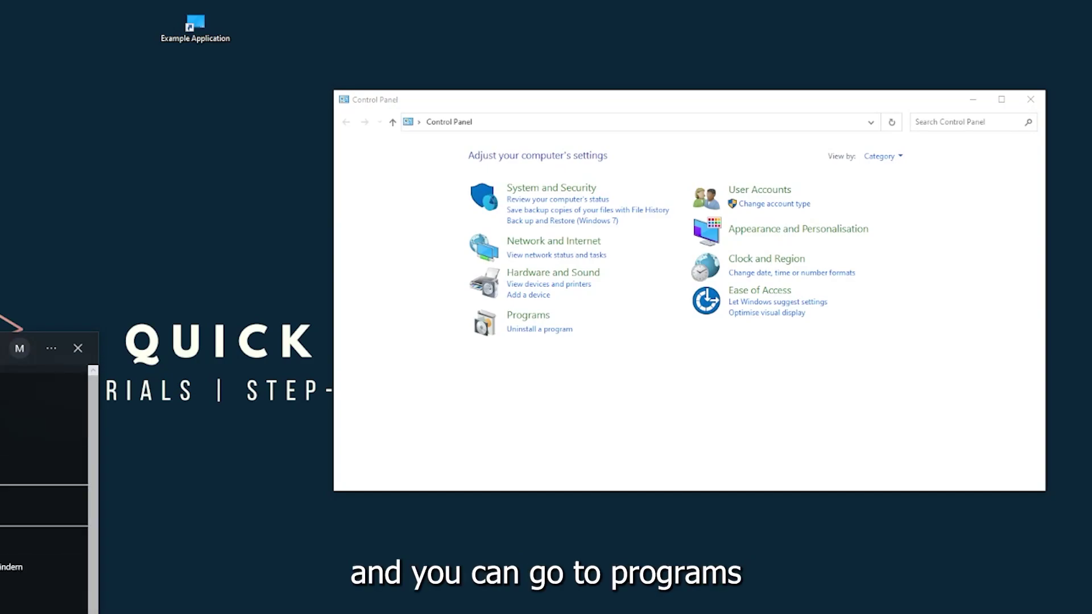
- Dismiss the search panel, open Programs and Features, and scroll its list to Overwolf
key("Escape")
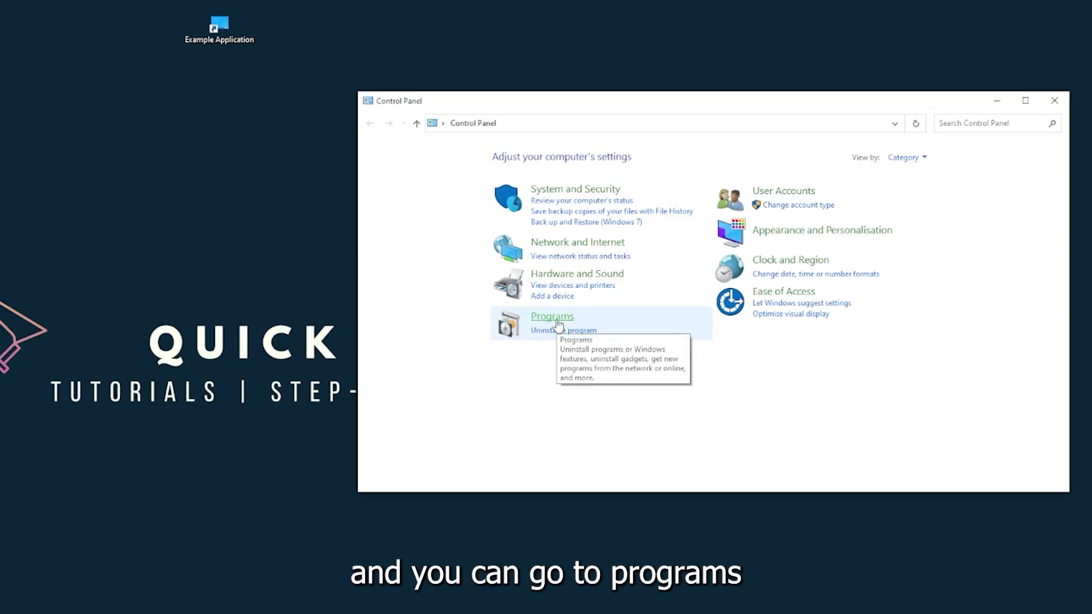
left_click(557, 321)
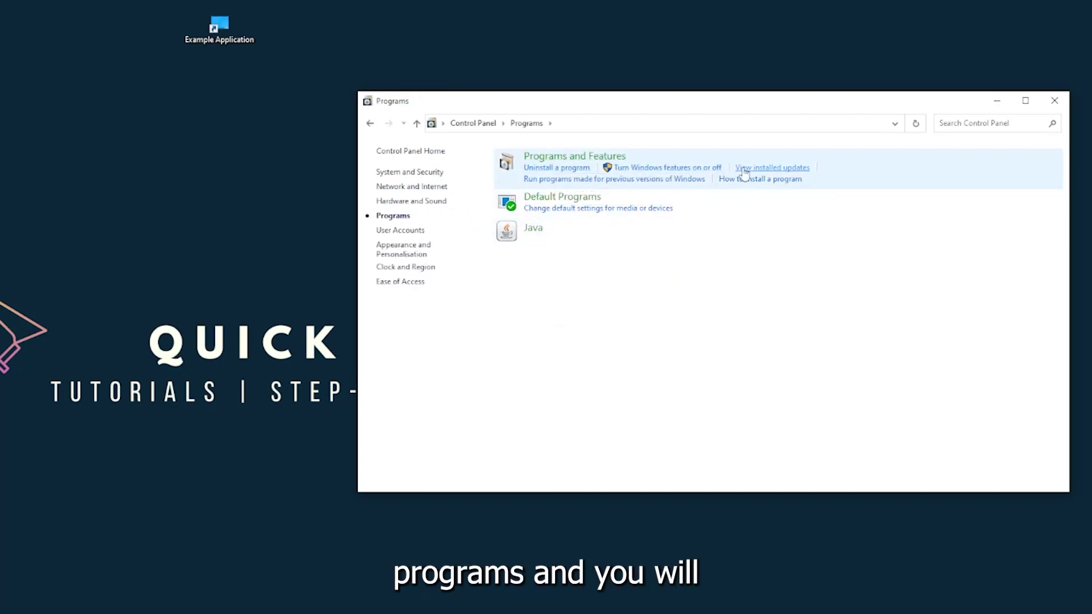
left_click(590, 166)
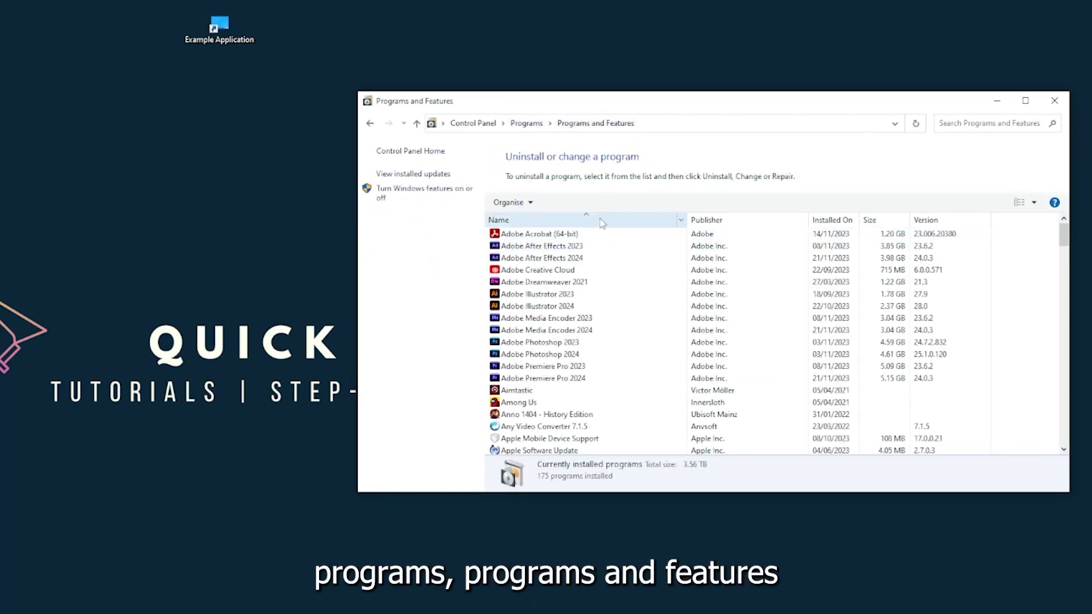
scroll(577, 320, "down", 20)
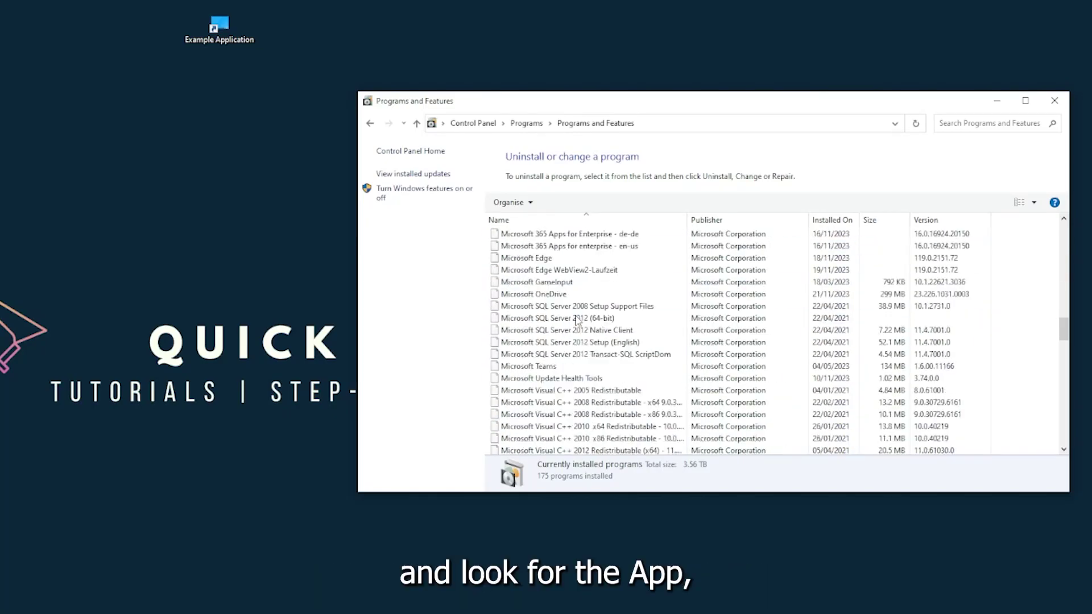
scroll(577, 320, "down", 20)
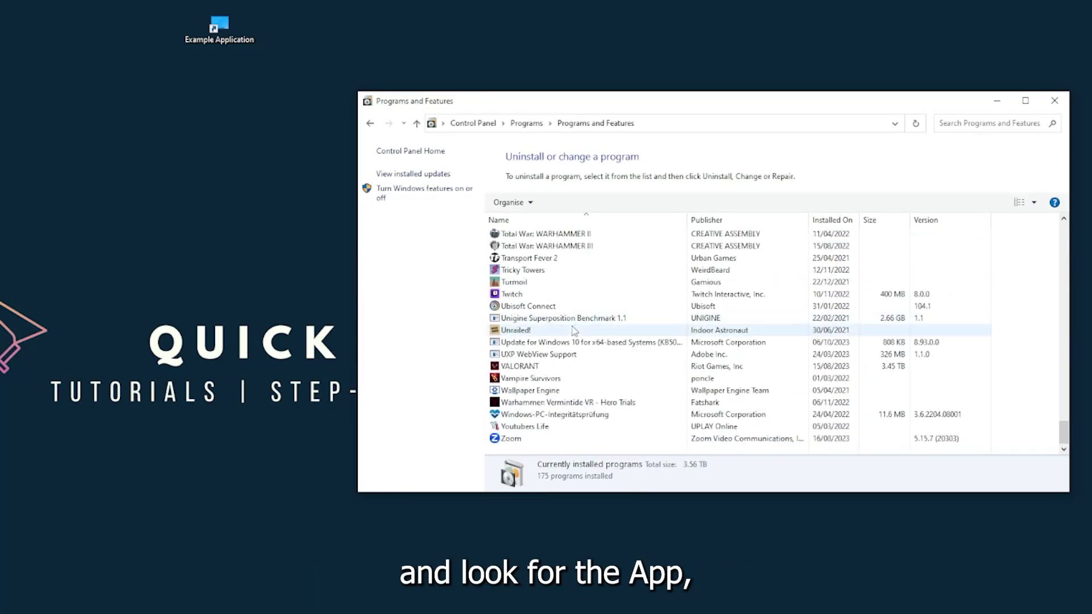
scroll(574, 331, "up", 12)
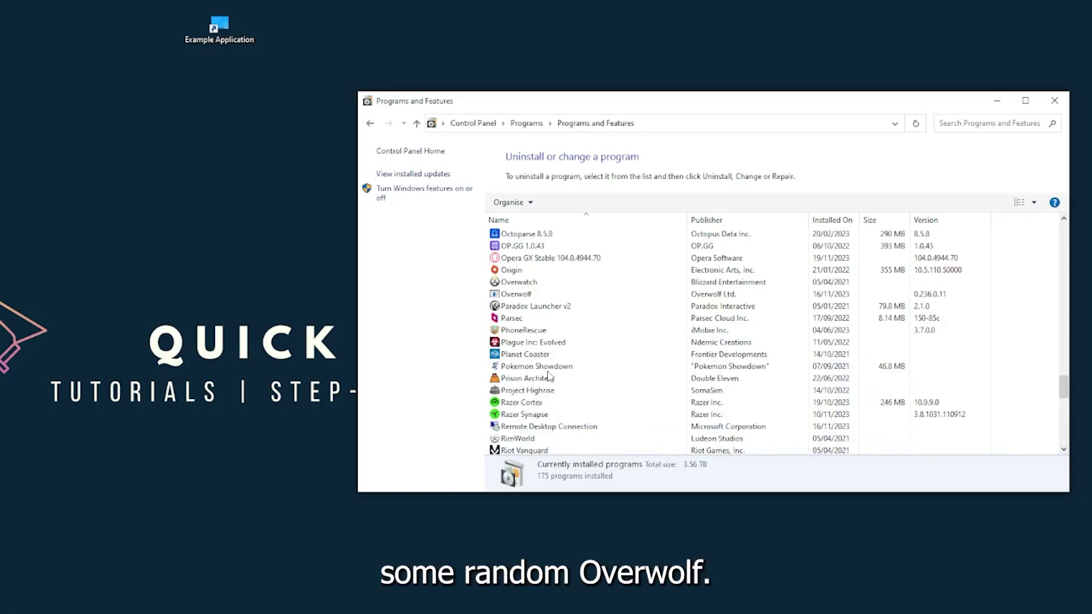
scroll(534, 372, "up", 2)
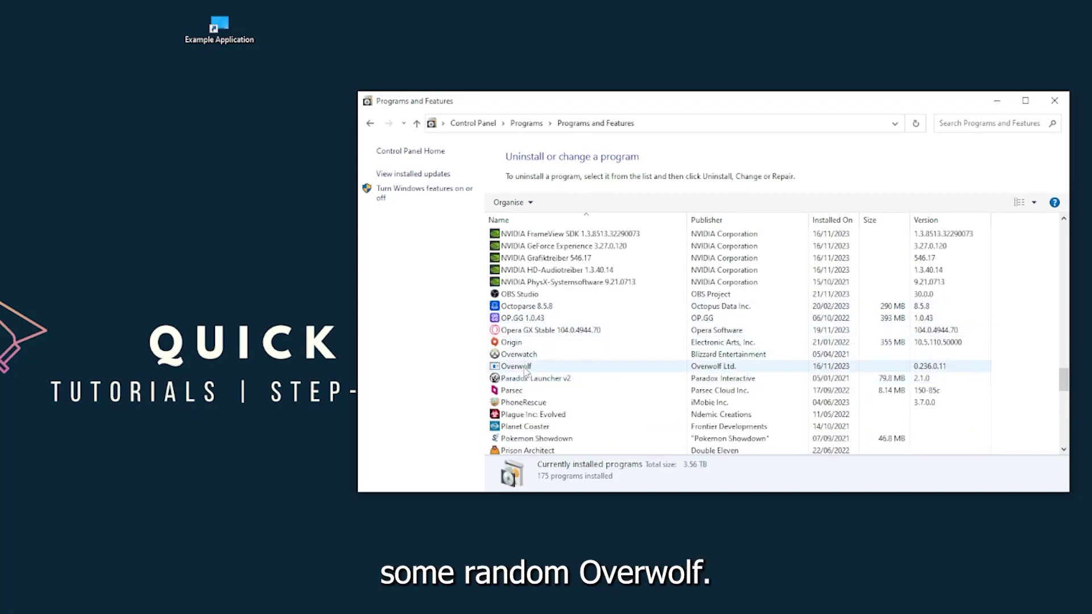
- Run Uninstall/Change on Overwolf and answer Yes to remove it from the programs list
left_click(526, 371)
right_click(525, 370)
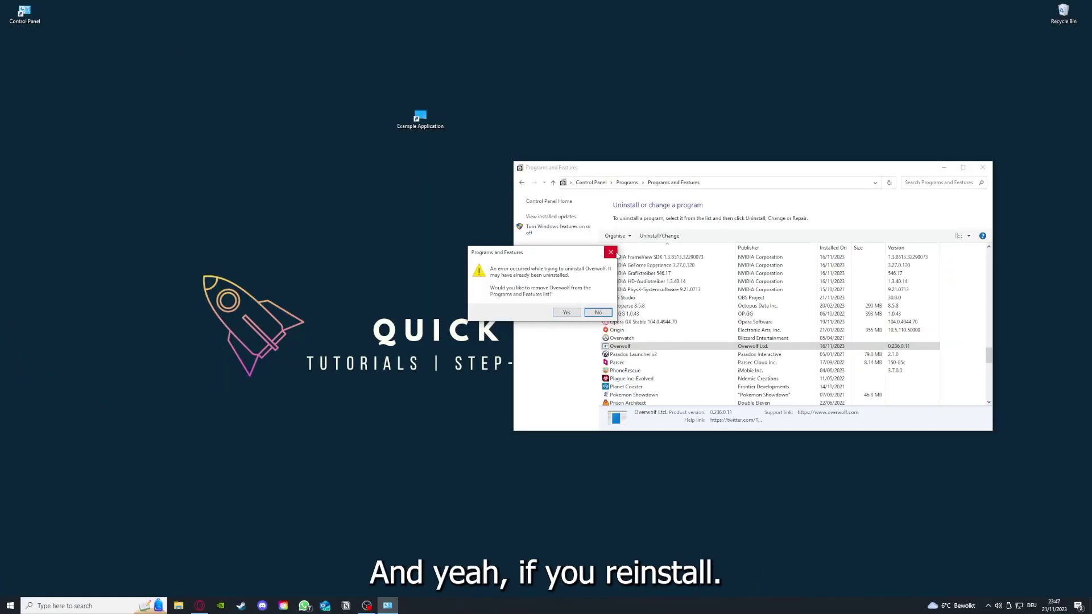
left_click(612, 252)
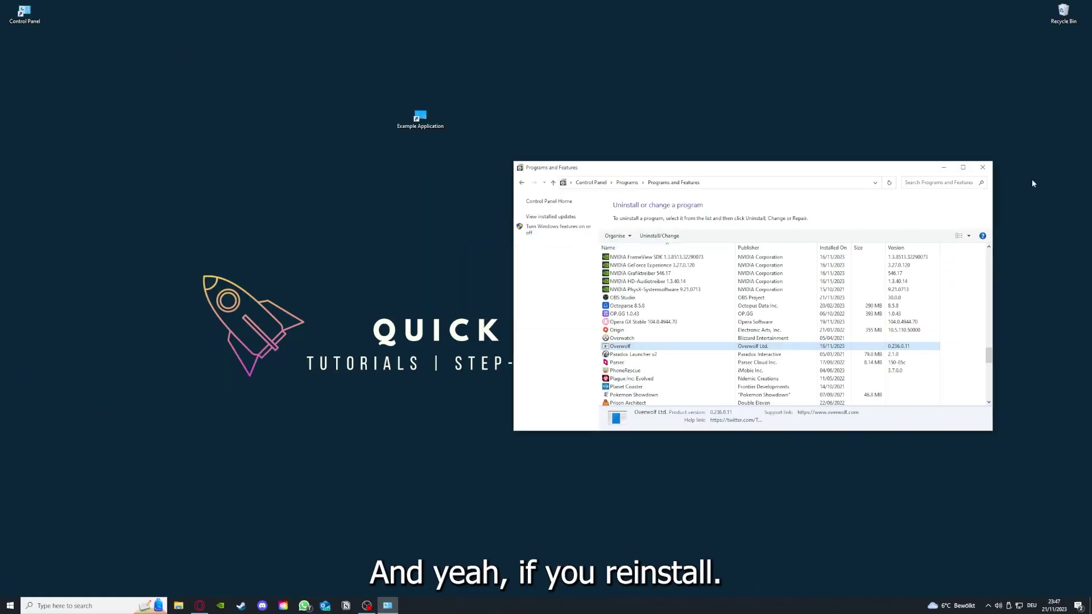
- Close the Programs and Features window
left_click(983, 167)
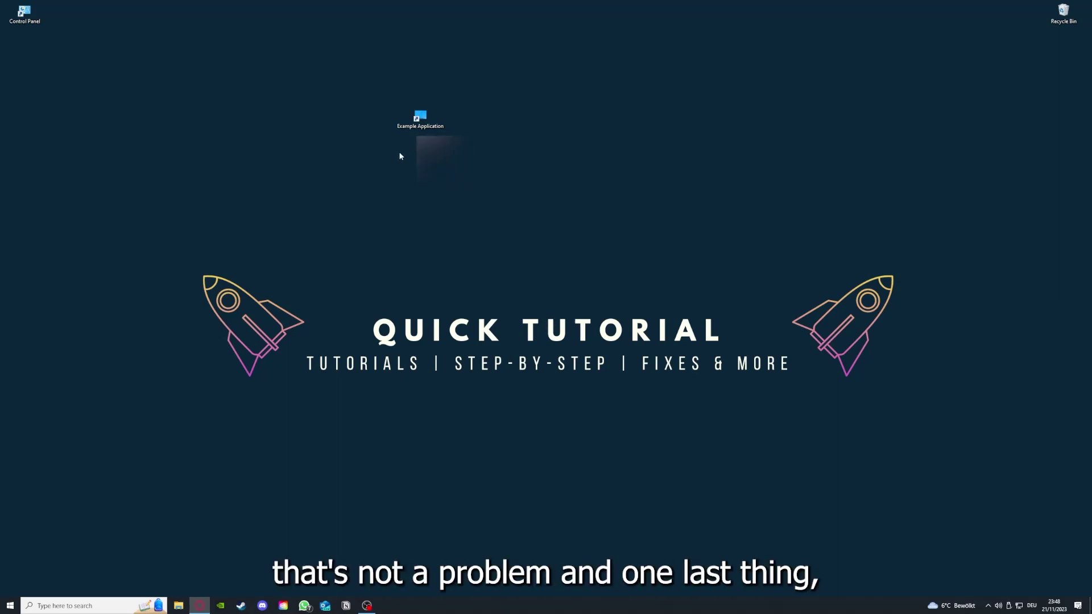
- Open Example Application's Properties, browse Security, Details and Previous Versions, then return to Shortcut
right_click(413, 113)
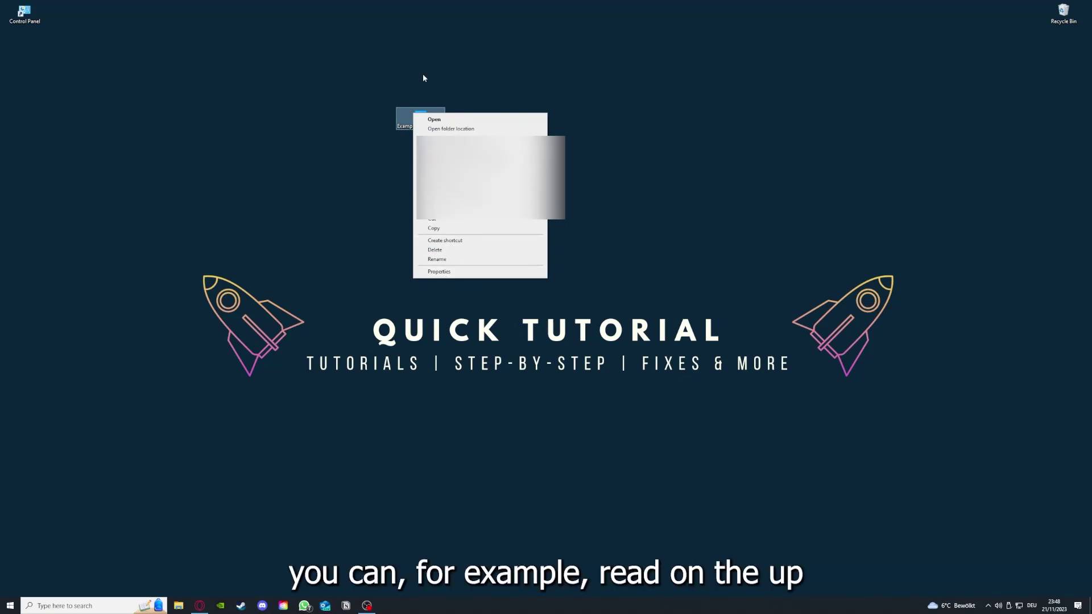
left_click(438, 272)
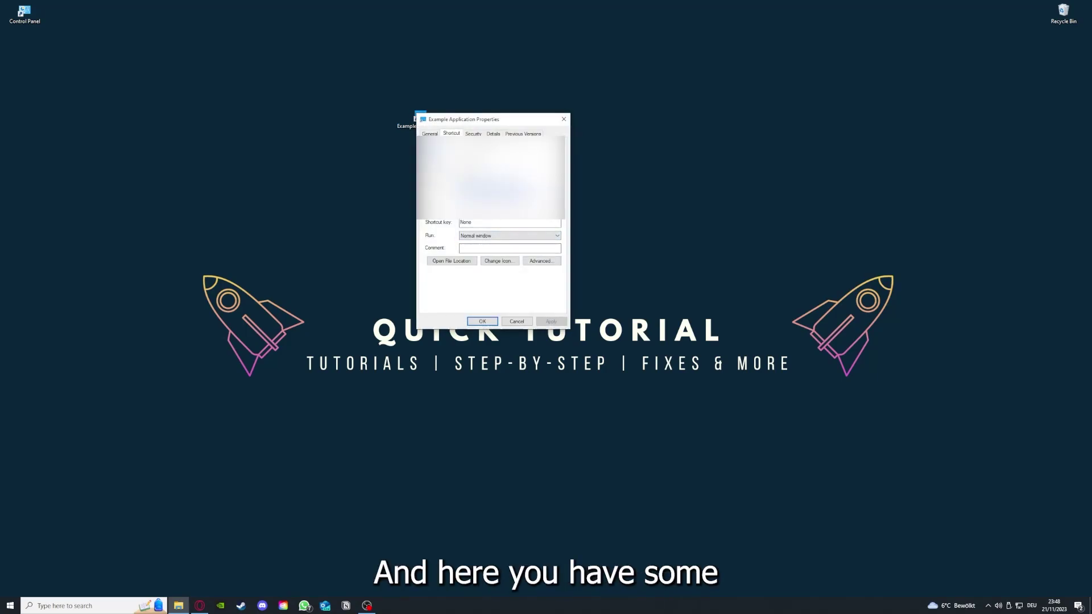
key("ctrl+Tab")
key("ctrl+Tab")
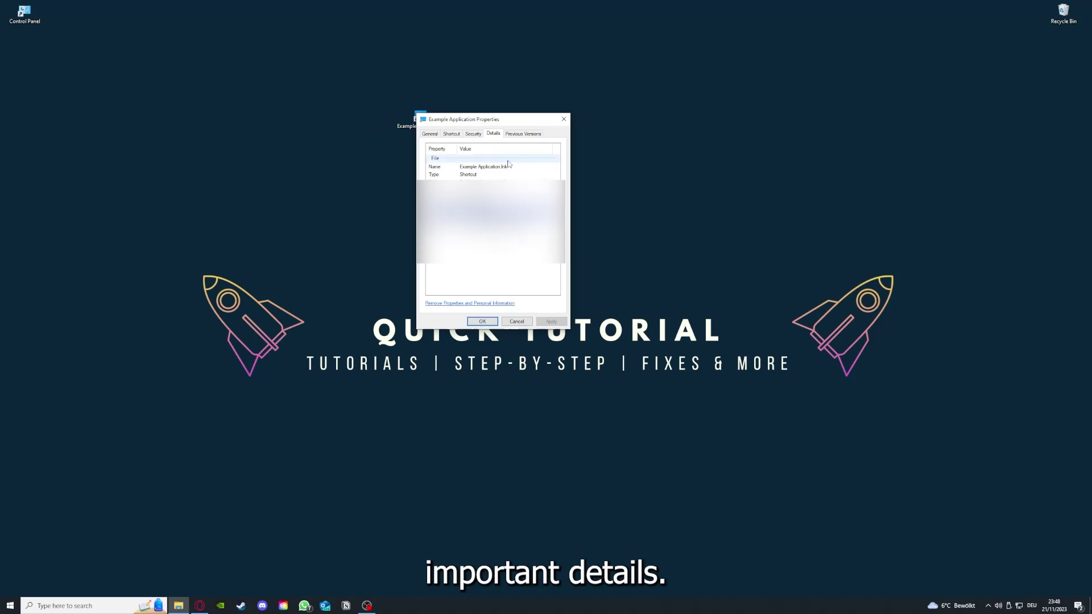
left_click_drag(495, 120, 576, 157)
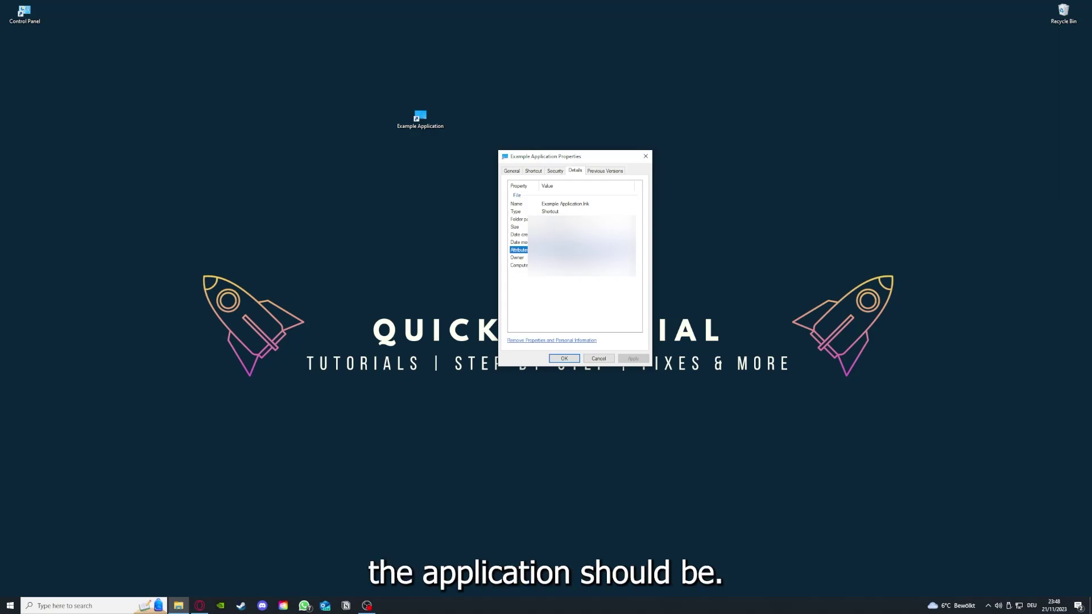
left_click(611, 173)
left_click(533, 171)
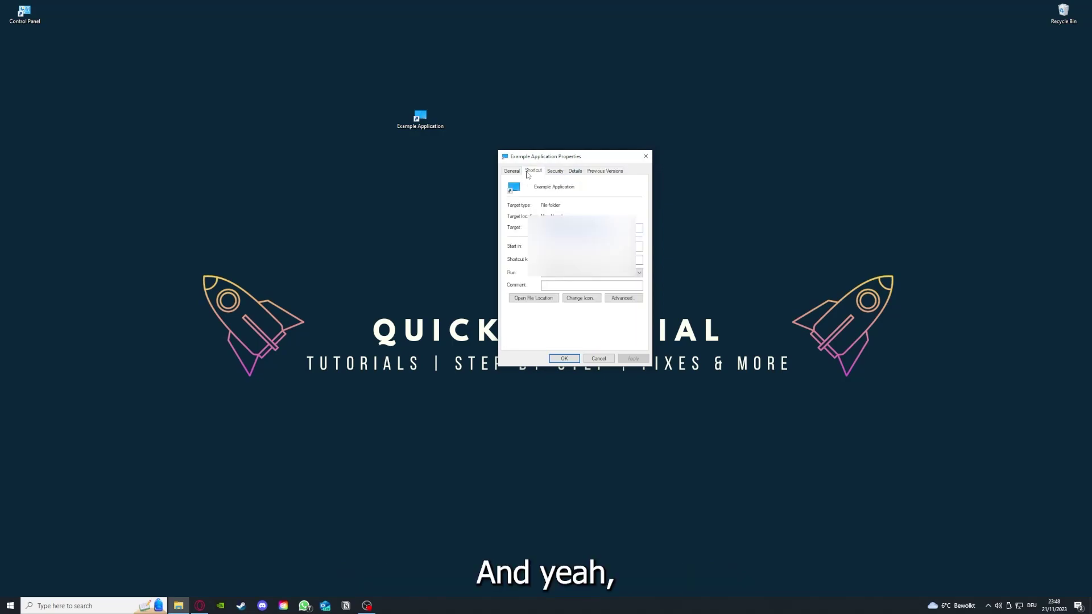
- Open the shortcut's file location in This PC and move that window down and left
left_click(525, 299)
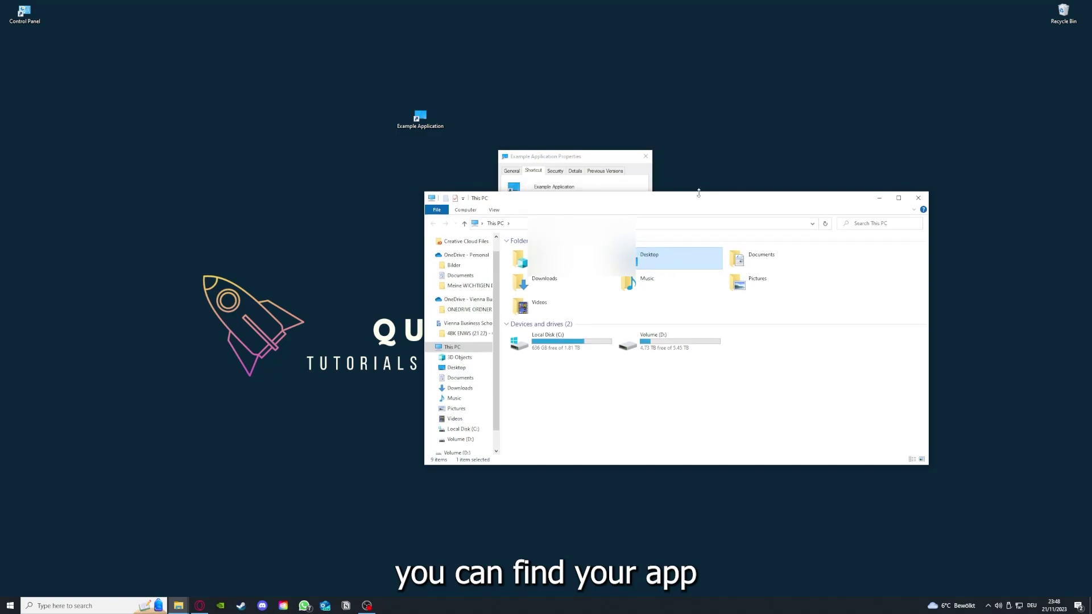
left_click_drag(701, 197, 578, 315)
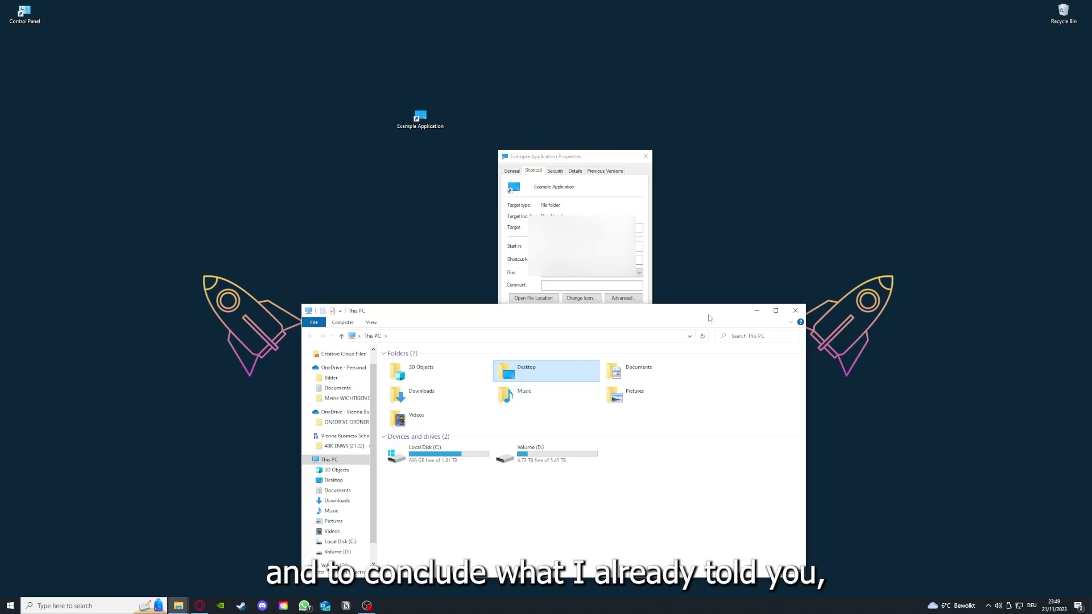
- Minimize the This PC window and close the shortcut's Properties dialog with Esc
left_click(757, 311)
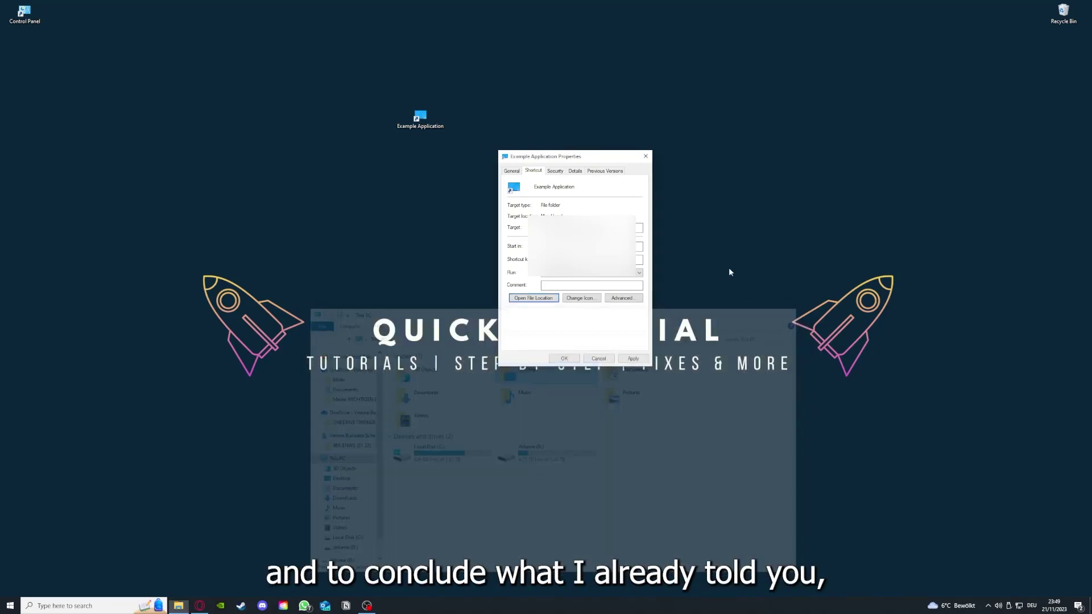
key("Escape")
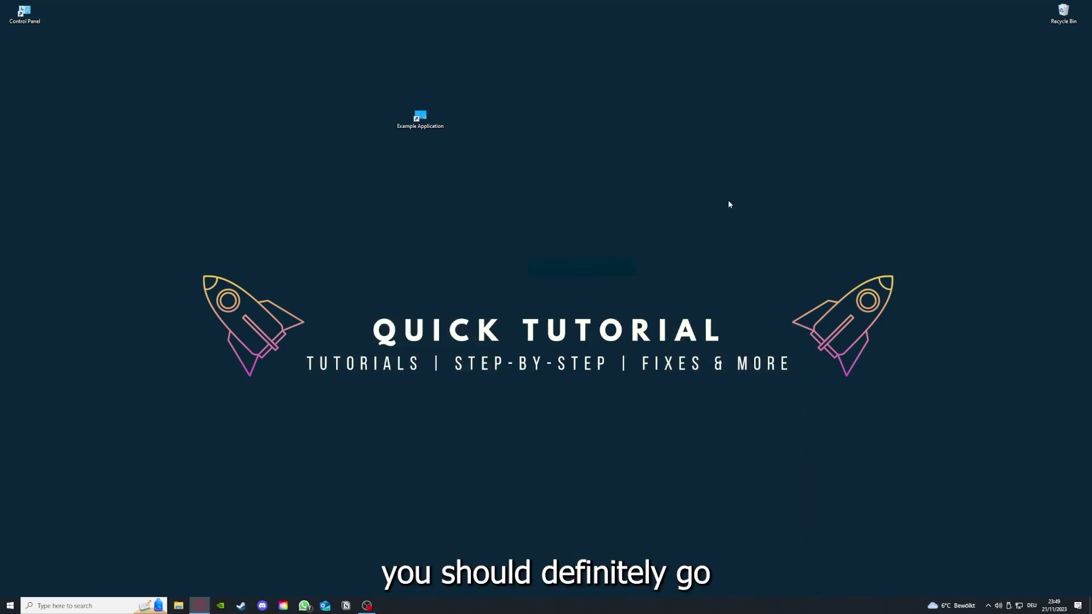